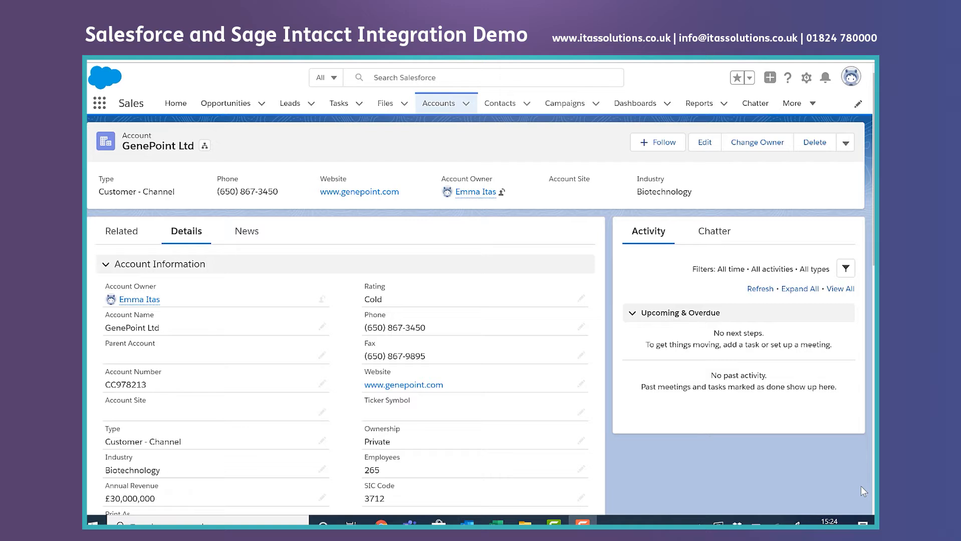
Step: Rename the GenePoint Ltd account to GenePoint Limited and save the record
click(324, 328)
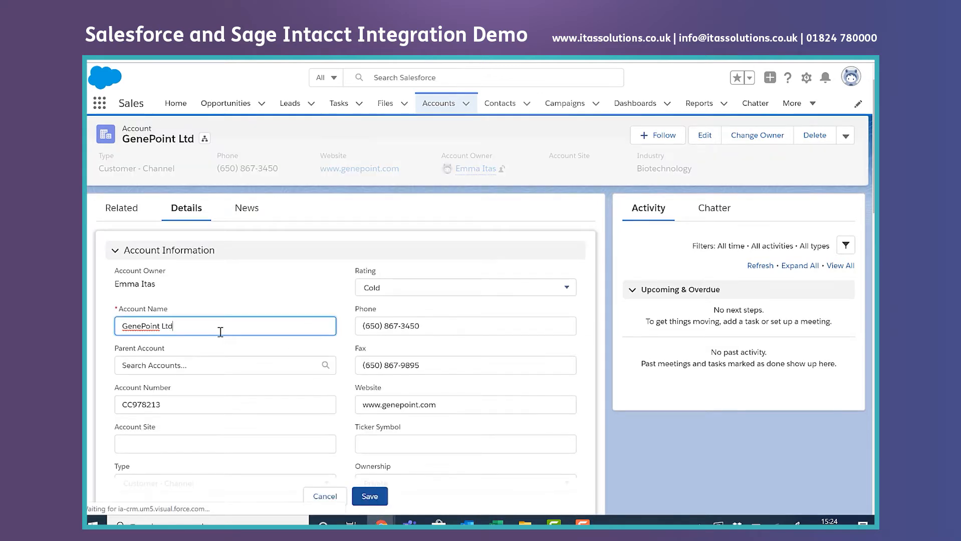
key(BackSpace)
key(BackSpace)
text(imite)
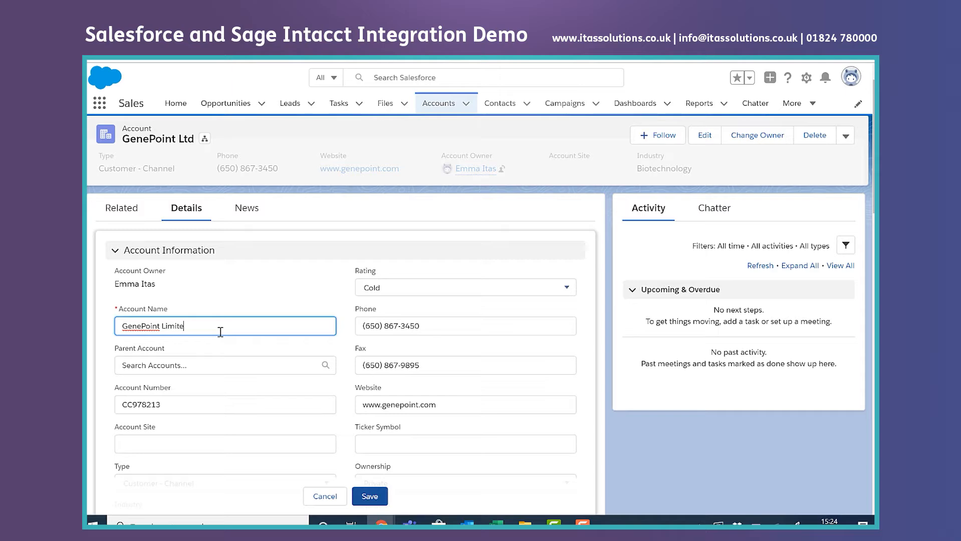
text(d)
click(370, 497)
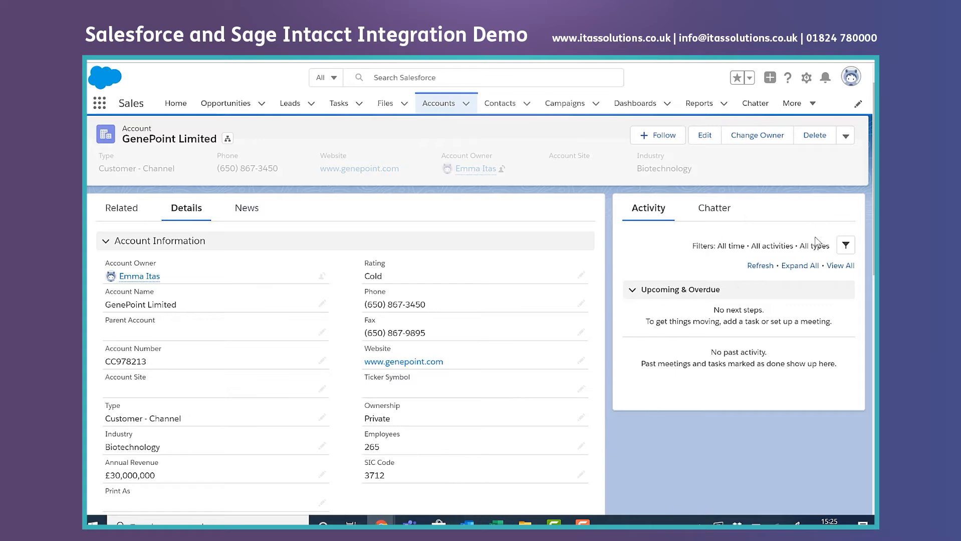
Step: Check the account's Intacct sync status, reloading the record and reopening its details to see the updated status
scroll(874, 247, down, 3)
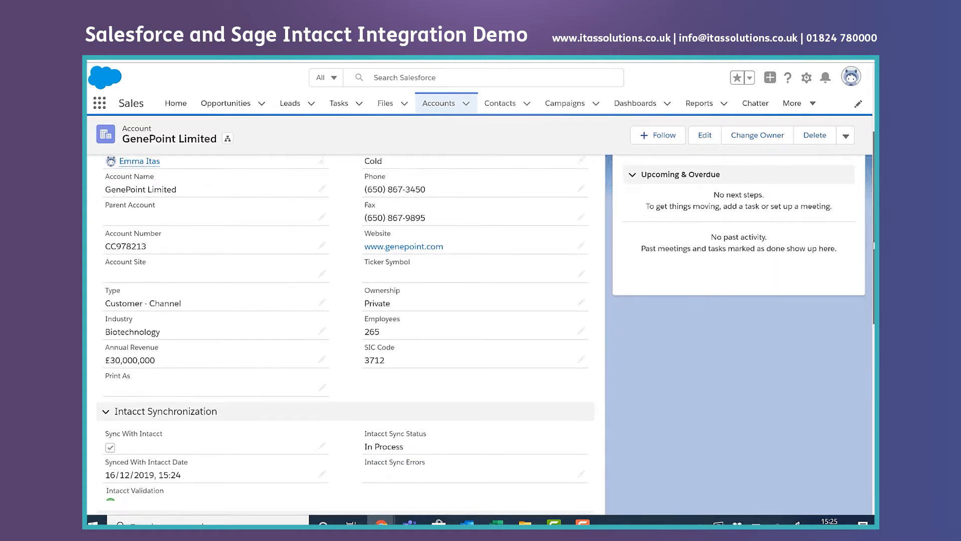
scroll(853, 283, down, 2)
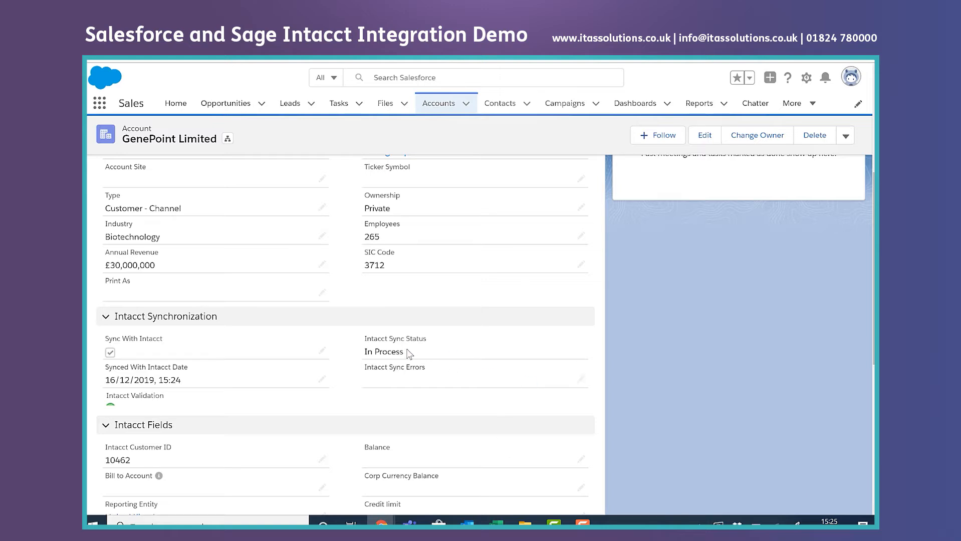
drag(365, 354, 413, 360)
click(426, 341)
key(F5)
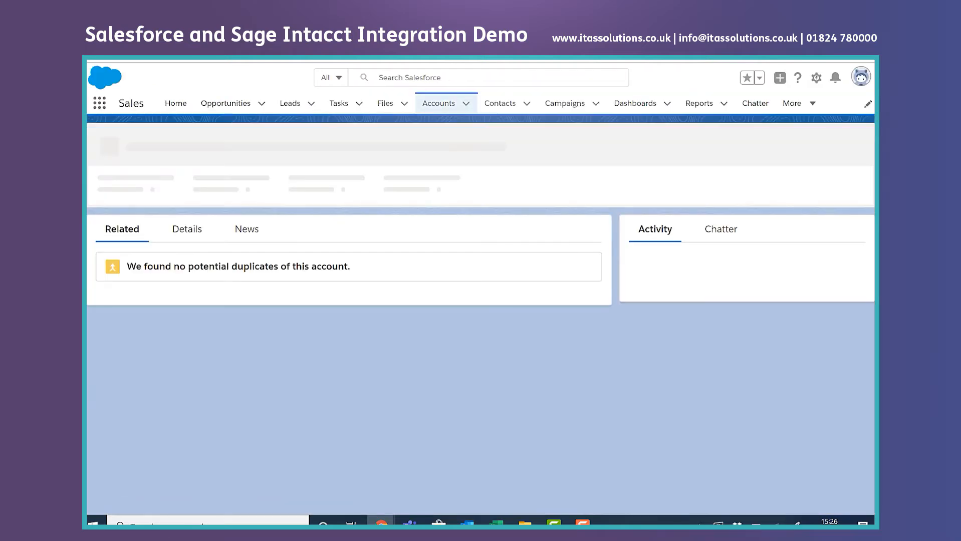
click(165, 232)
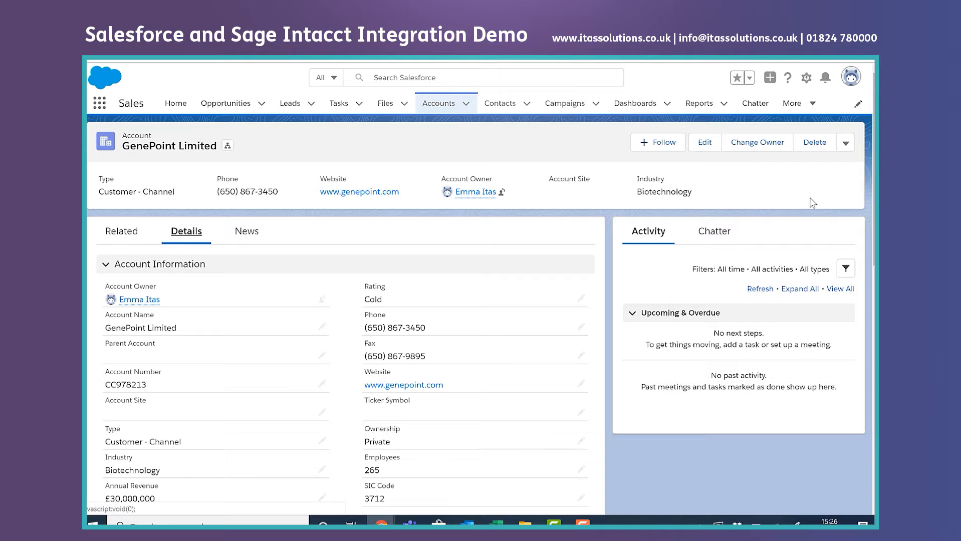
scroll(435, 372, down, 5)
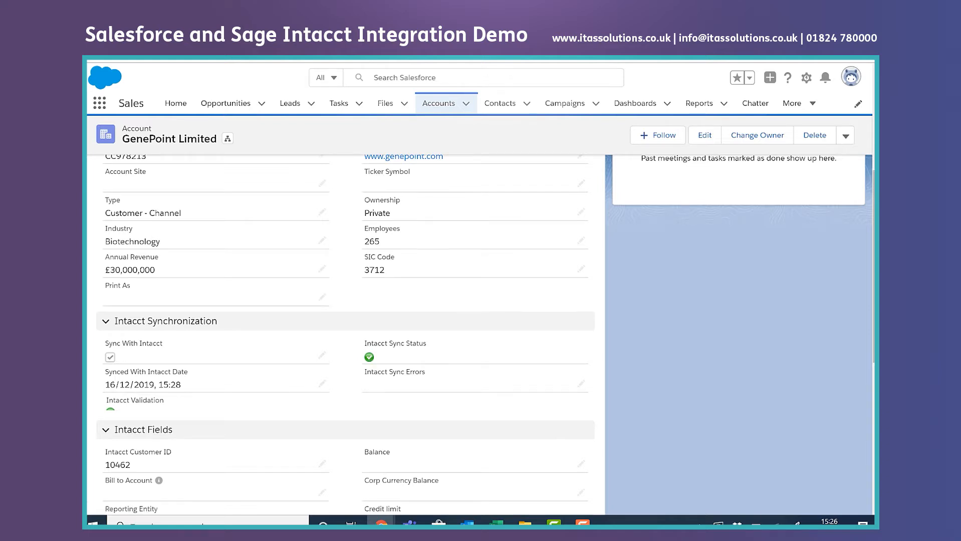
Step: Switch to Sage Intacct, reload the GenePoint customer record and check its name
click(273, 59)
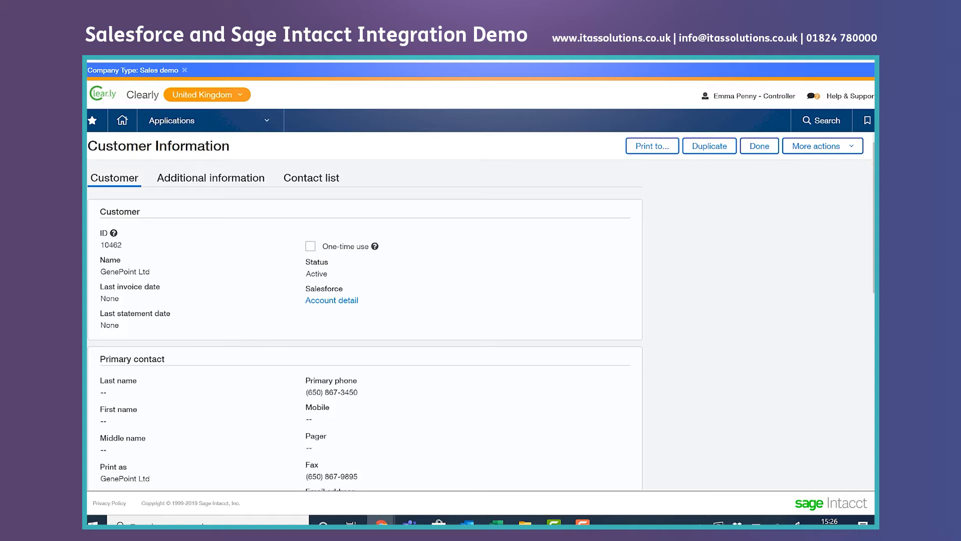
key(F5)
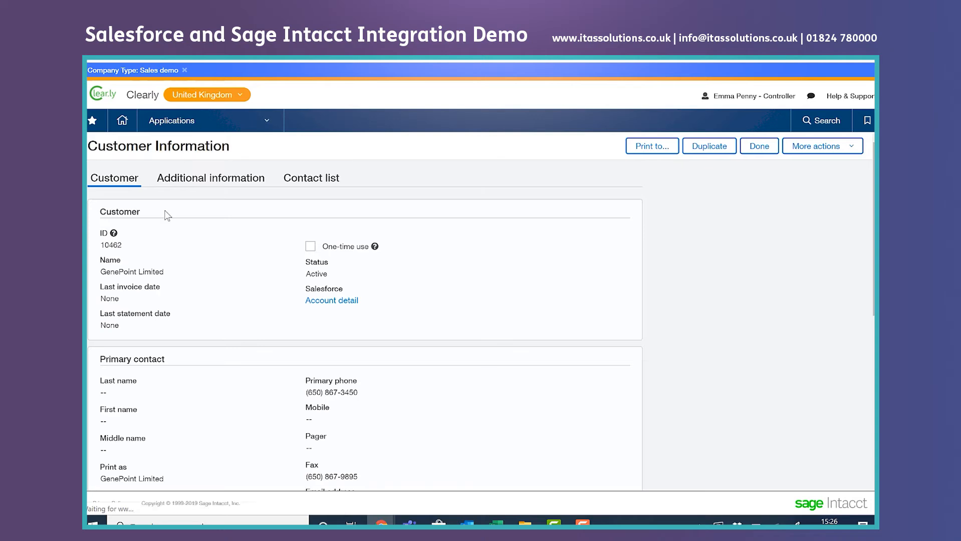
drag(163, 271, 101, 270)
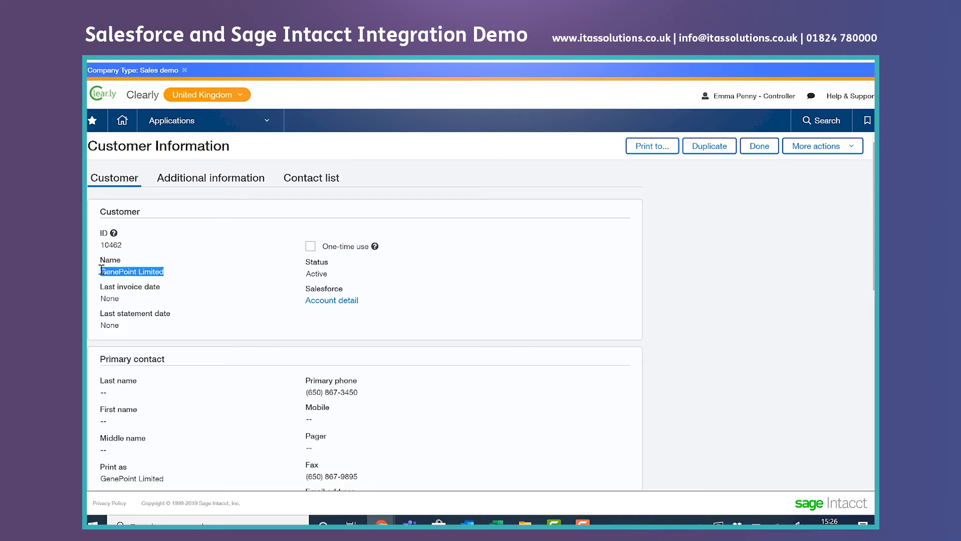
click(101, 269)
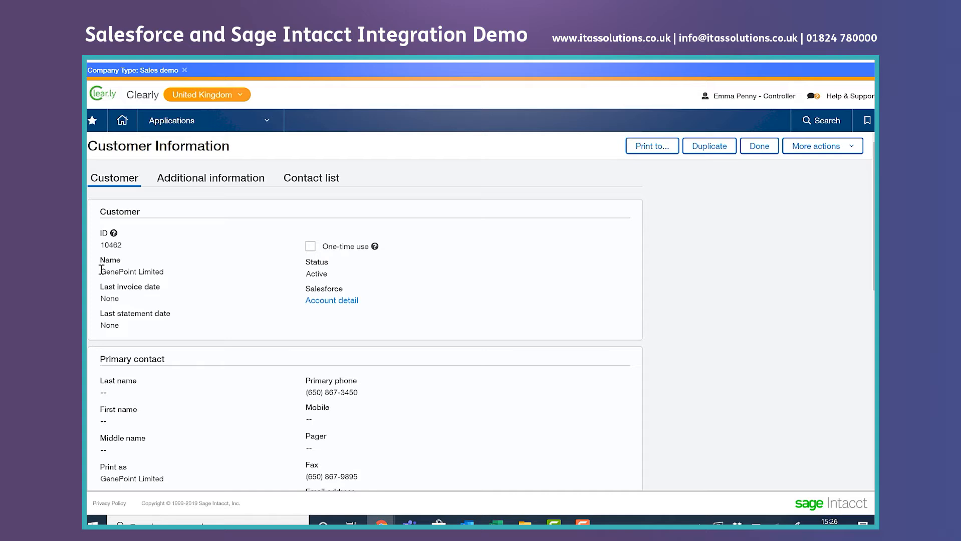
Step: Open the linked Salesforce account from the Intacct customer record and review its details and Chatter feed down to the oldest post
click(333, 303)
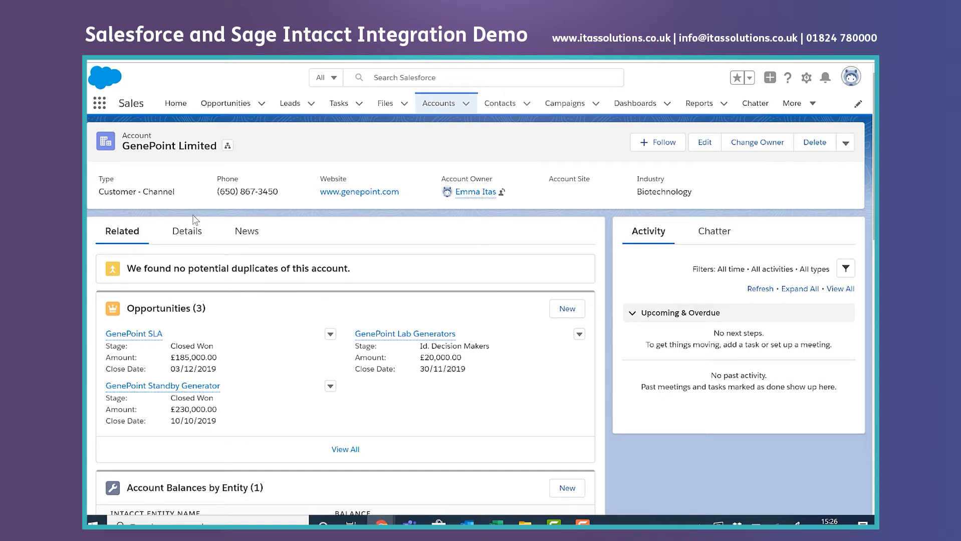
click(184, 236)
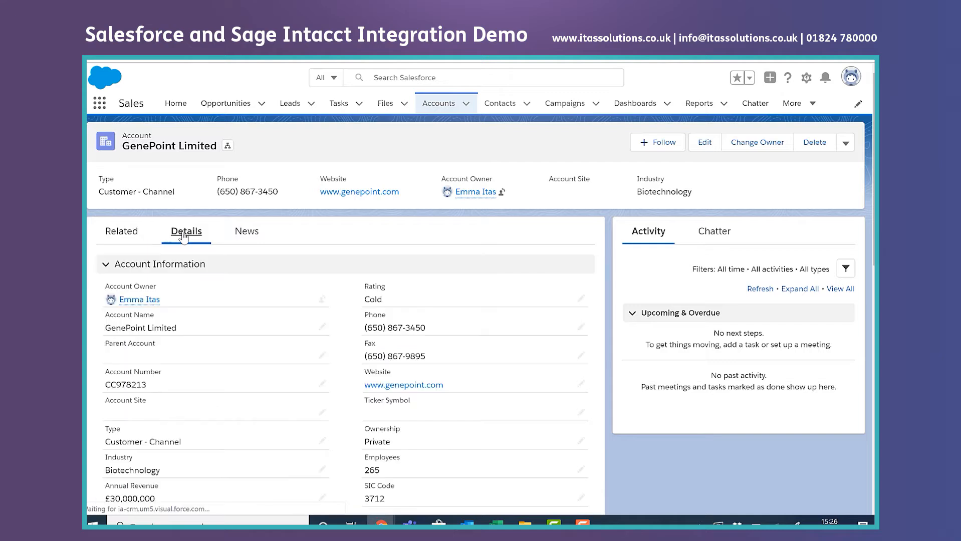
click(718, 238)
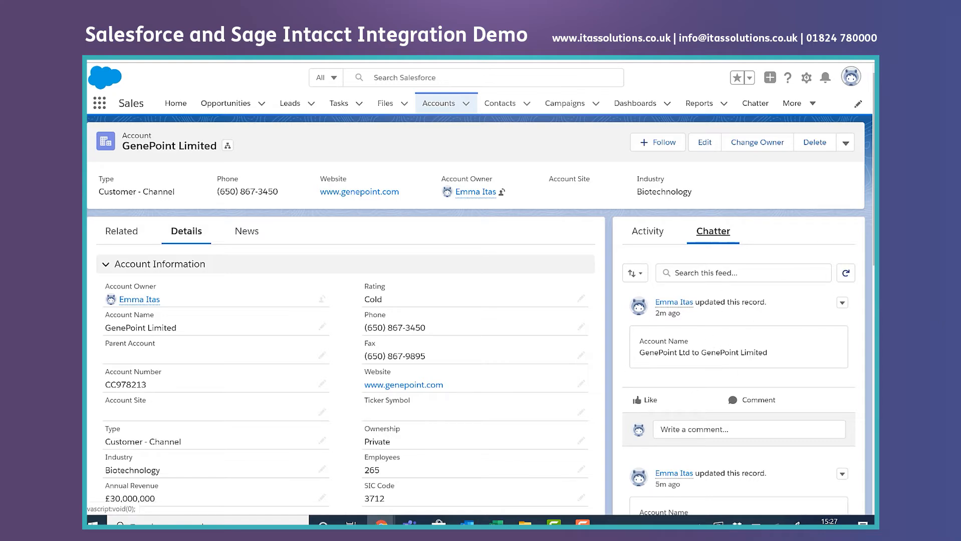
scroll(868, 357, down, 8)
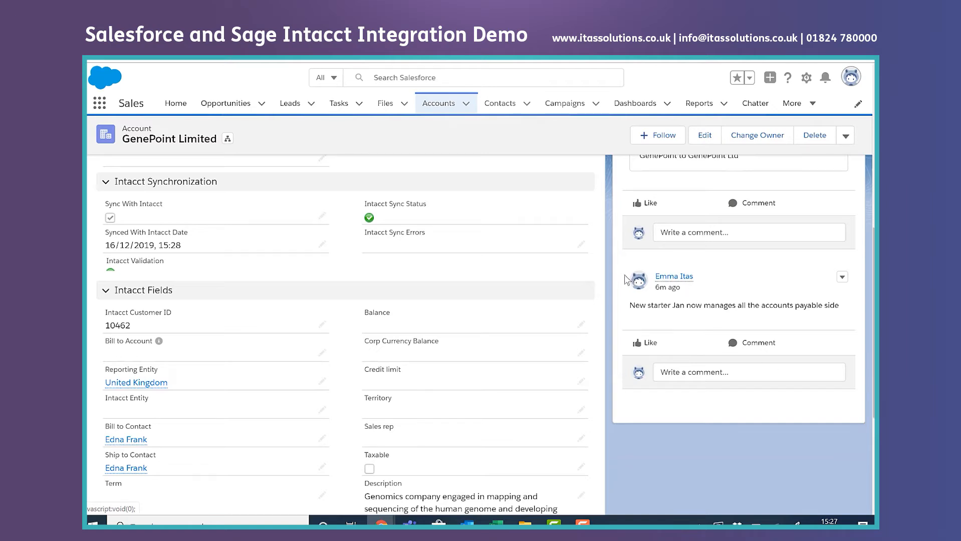
drag(630, 305, 846, 311)
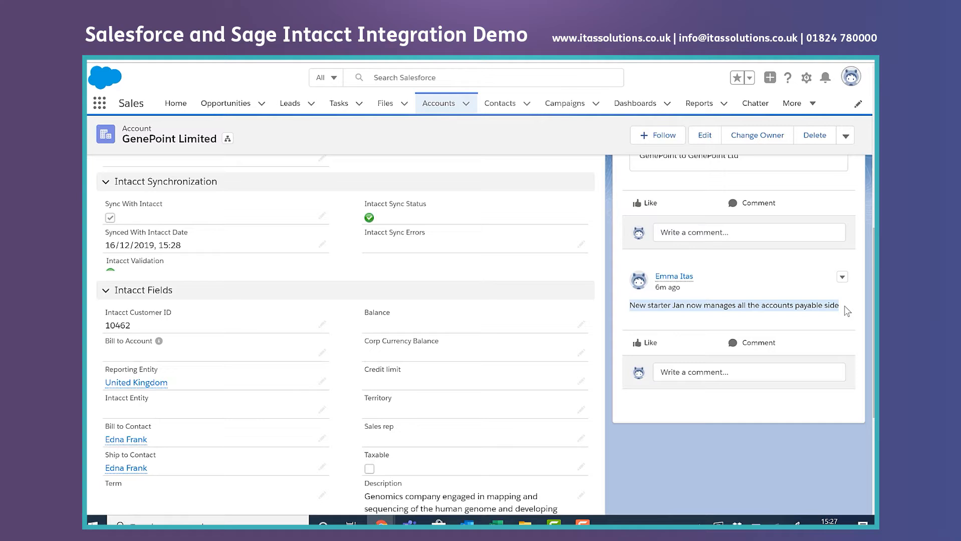
click(777, 308)
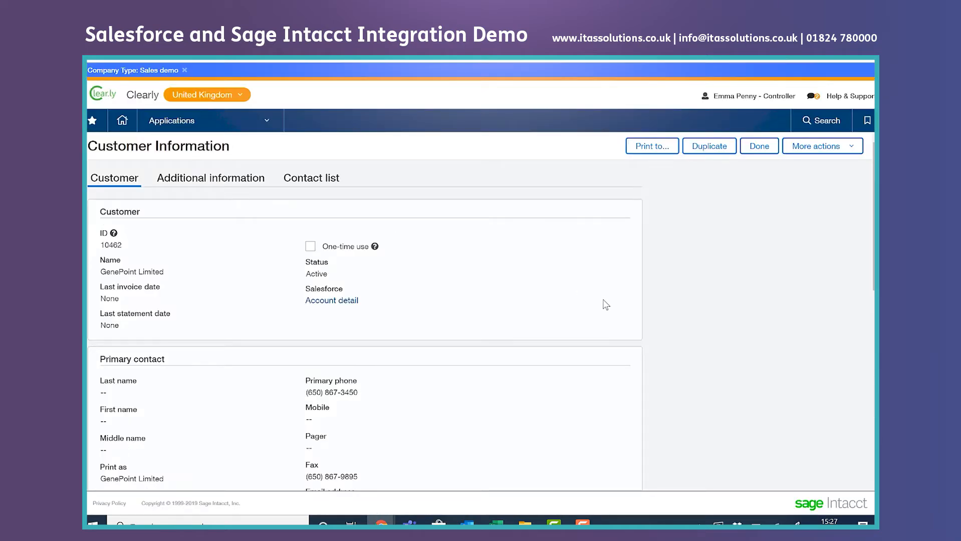
Step: In Sage Intacct, share the post "Accounts team only work 9am to 2pm" on the GenePoint Limited customer record
scroll(857, 411, down, 10)
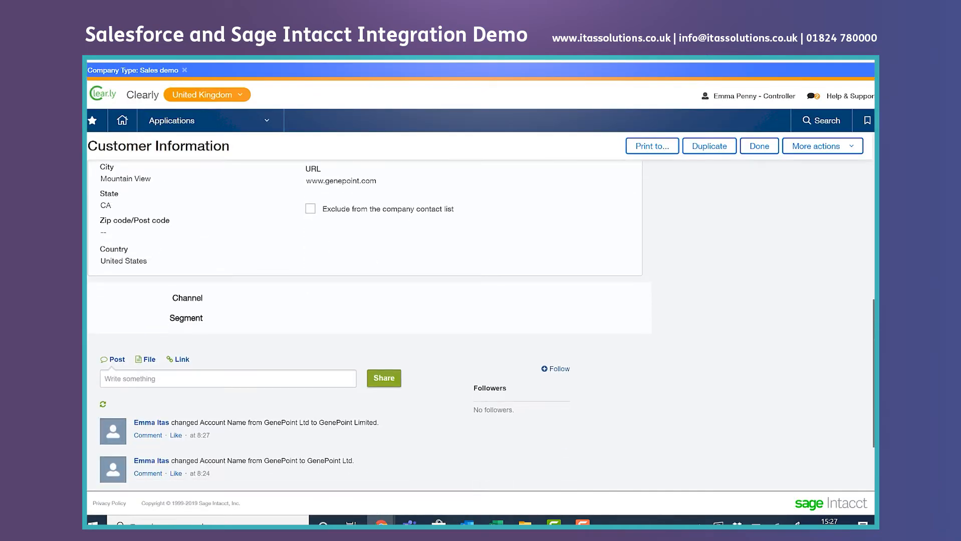
click(127, 300)
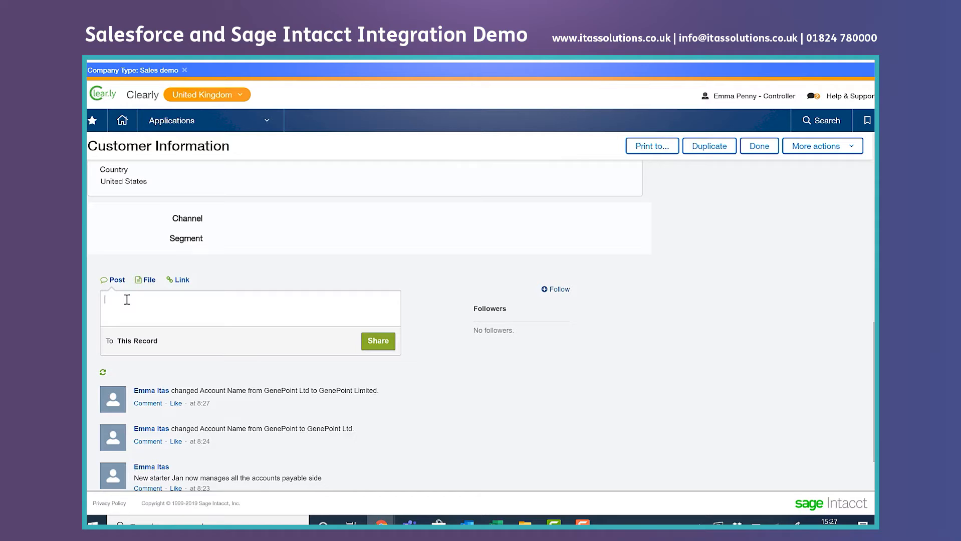
text(Accounts team only work 9am to 2pm)
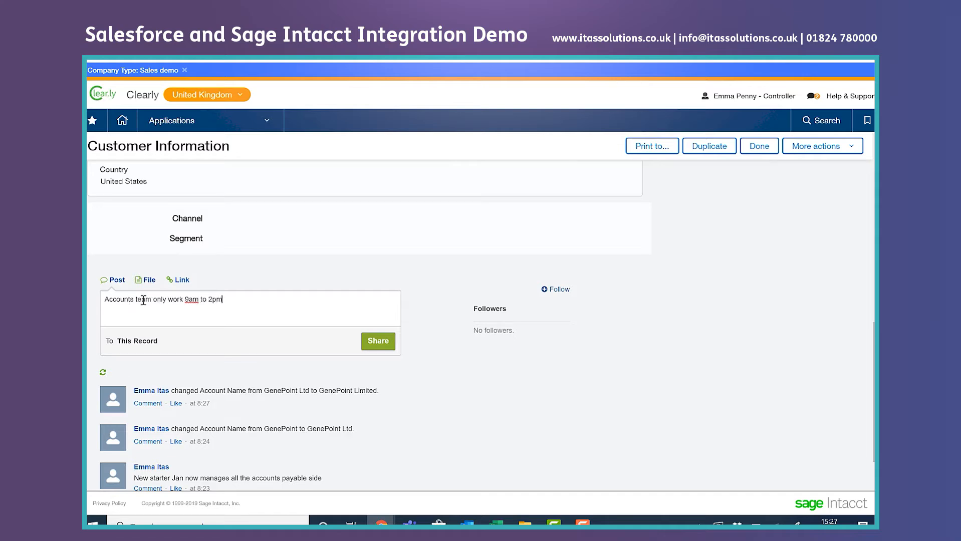
click(386, 347)
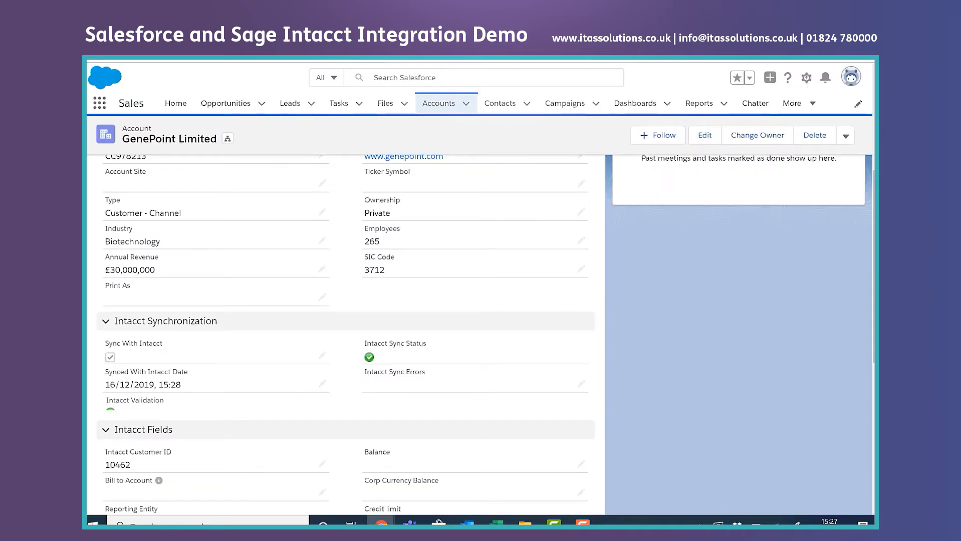
Step: Return to the GenePoint Limited account in Salesforce and look for the accounts team working-hours post in its Chatter feed
scroll(346, 331, down, 3)
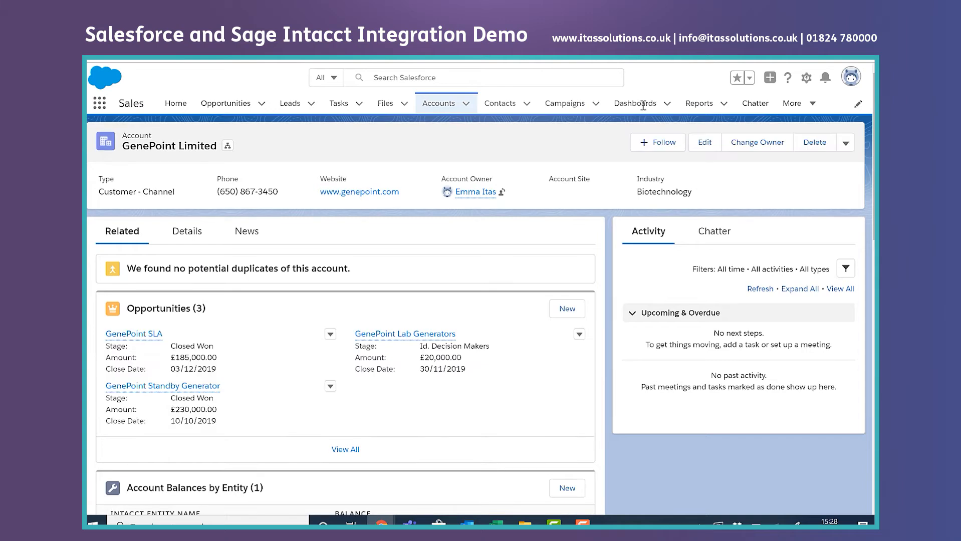
click(717, 233)
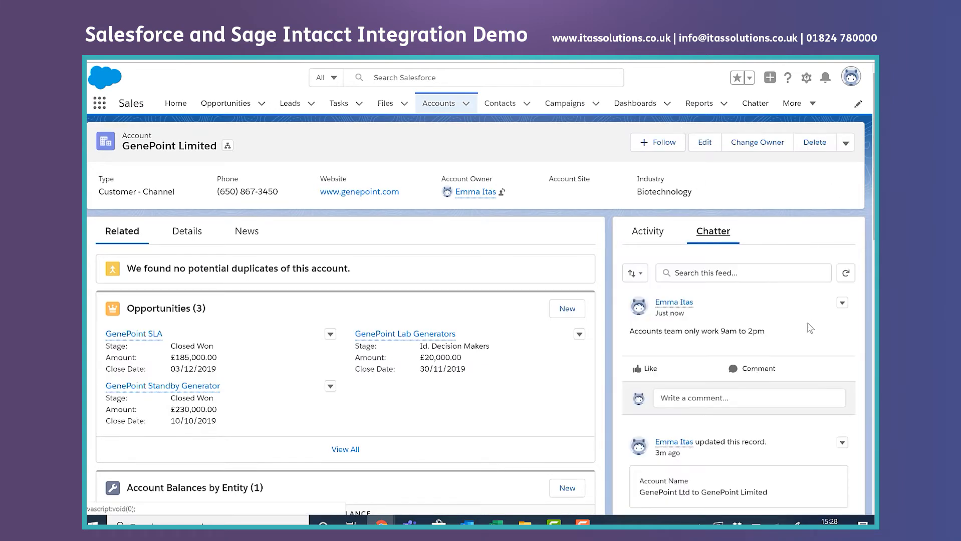
drag(775, 329, 620, 335)
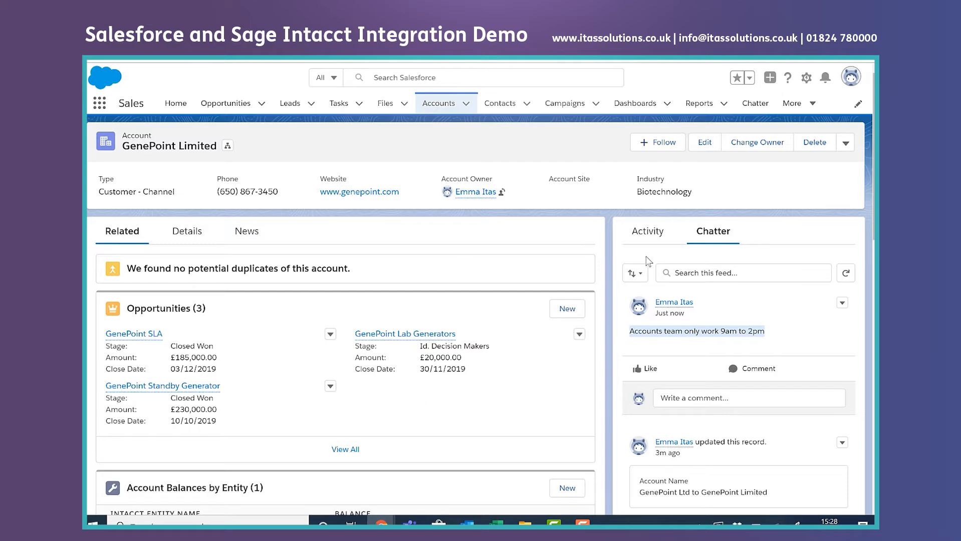
Step: Check the account's balances by Intacct entity among its related records
scroll(390, 359, down, 3)
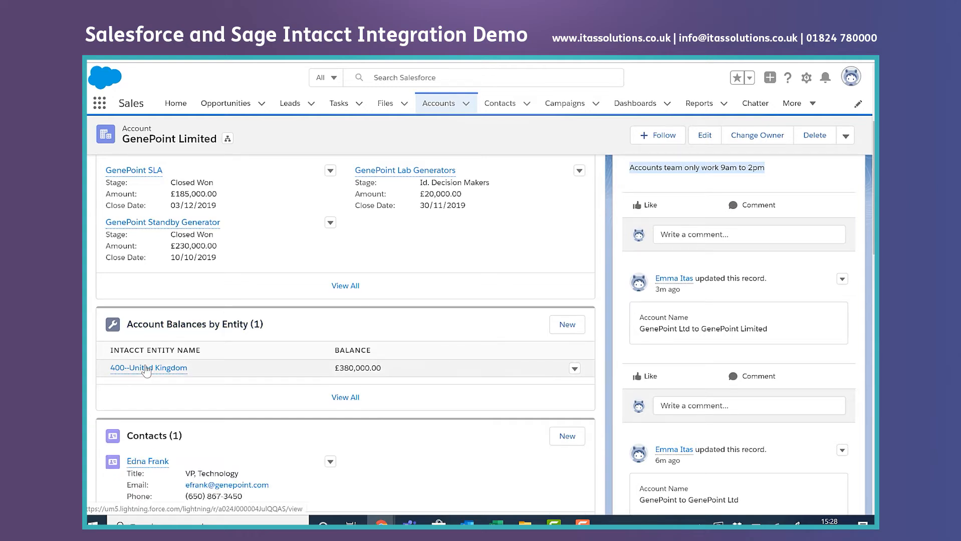
mouse_move(147, 369)
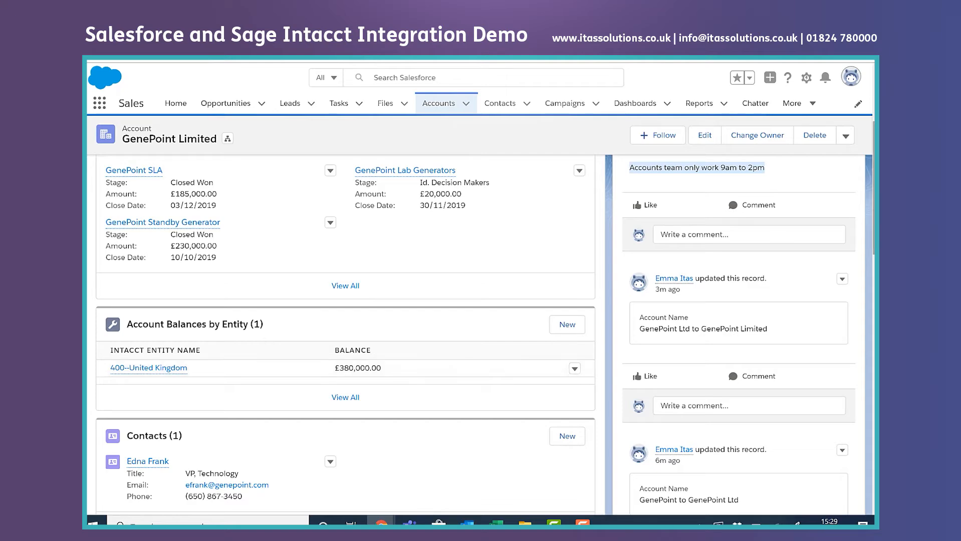
drag(874, 188, 874, 139)
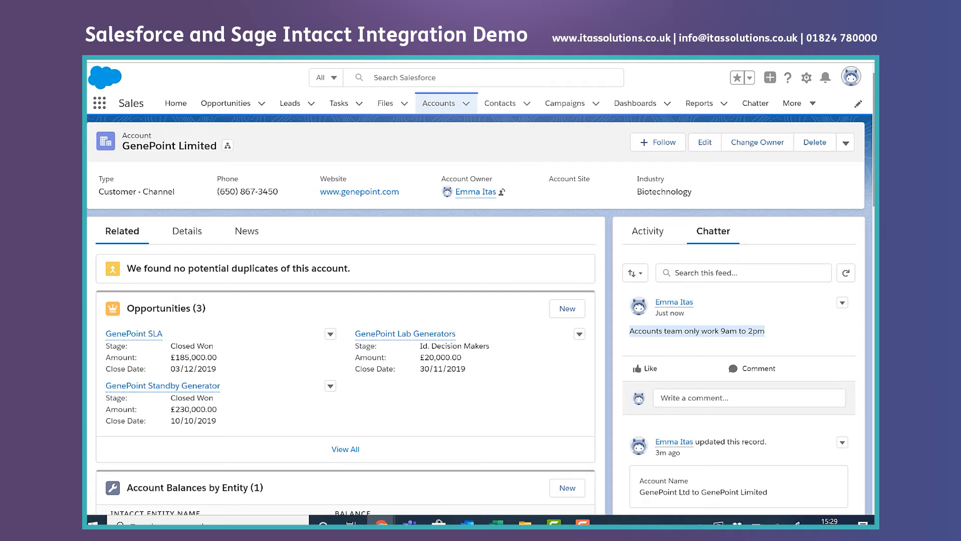
Step: View the Customer Aging and Customer Ledger reports for the GenePoint Limited account
click(845, 142)
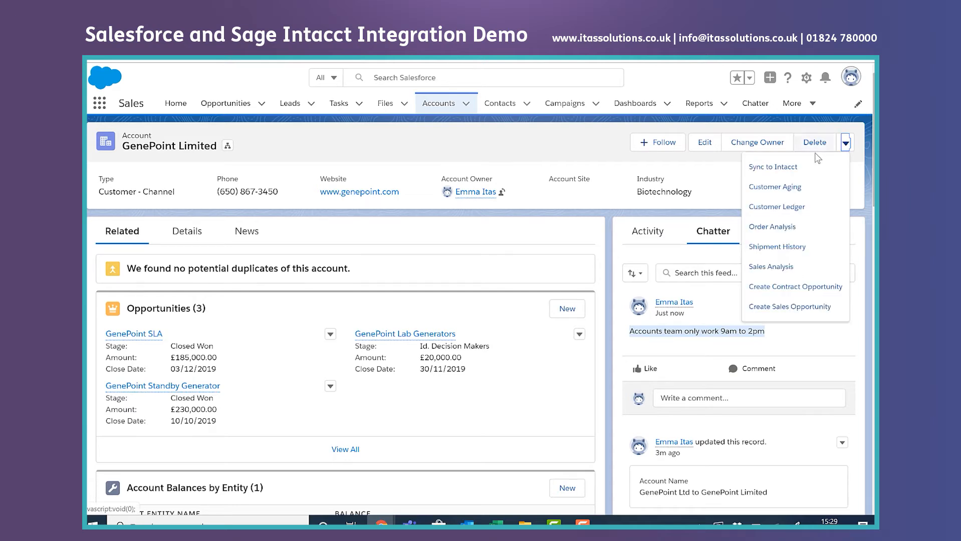
click(775, 187)
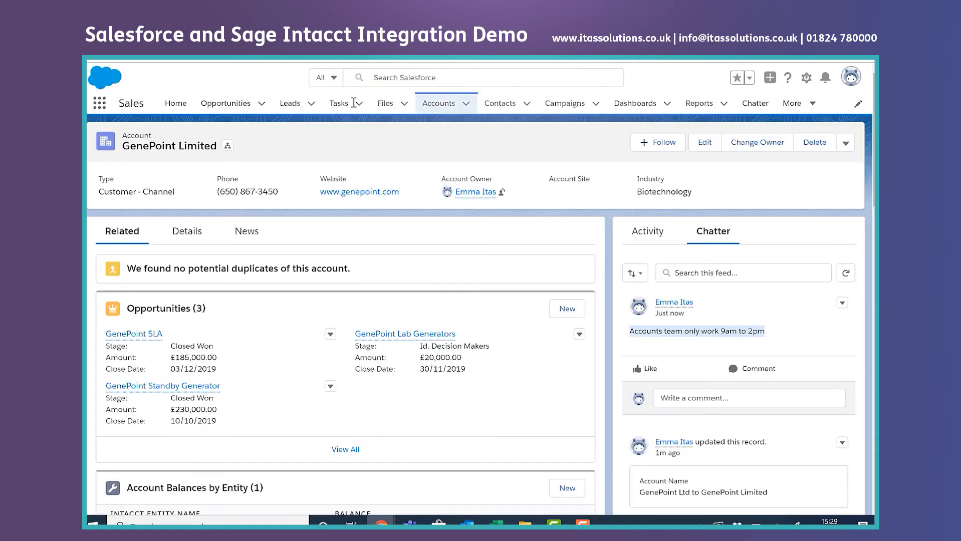
click(845, 145)
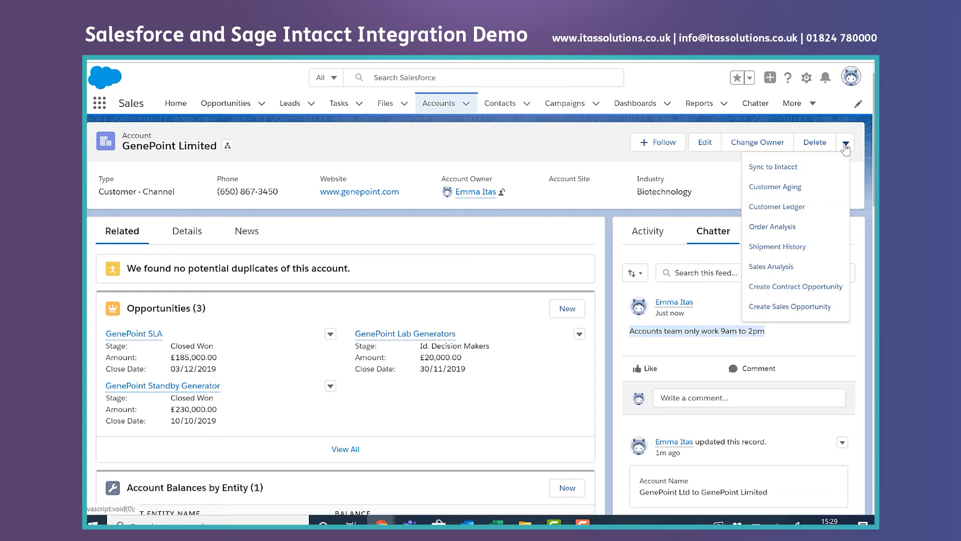
click(793, 208)
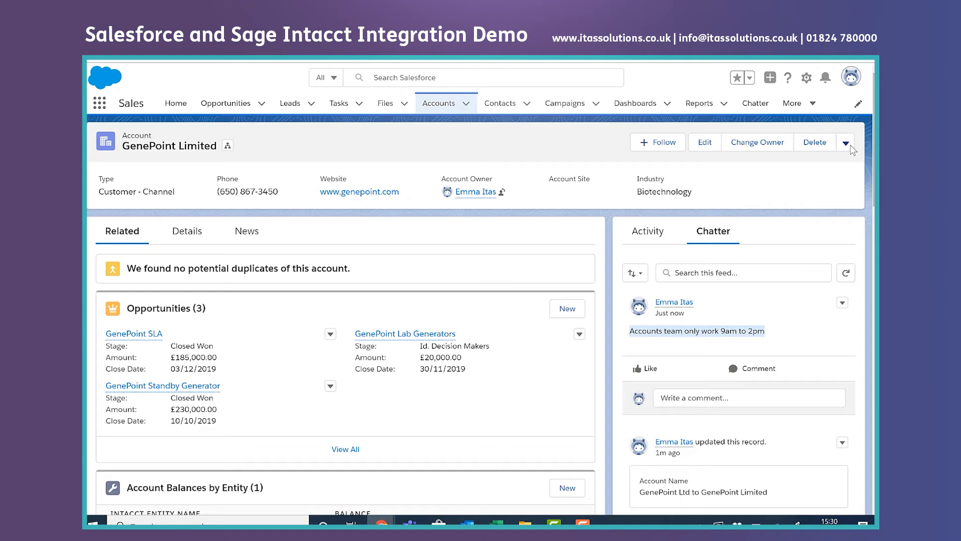
Step: Look over the account's additional Intacct actions and its details, and return to its related records
click(845, 144)
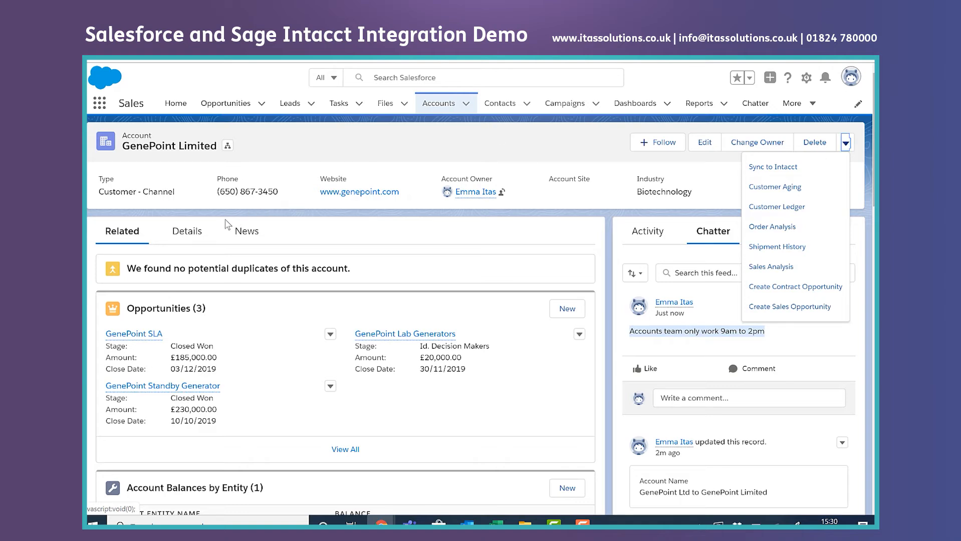
click(199, 232)
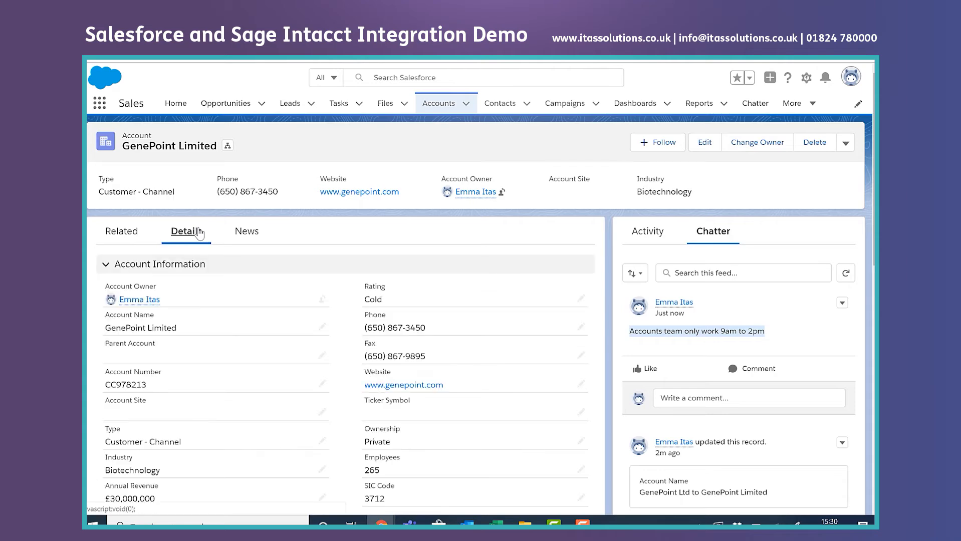
click(126, 233)
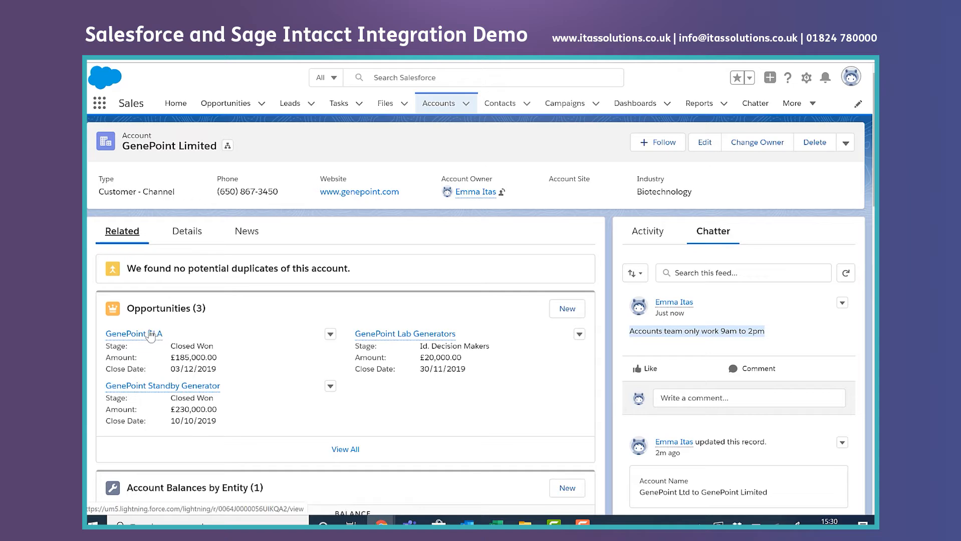
Step: Open the GenePoint SLA opportunity and look over its details, Intacct fields and related Intacct records
mouse_move(144, 339)
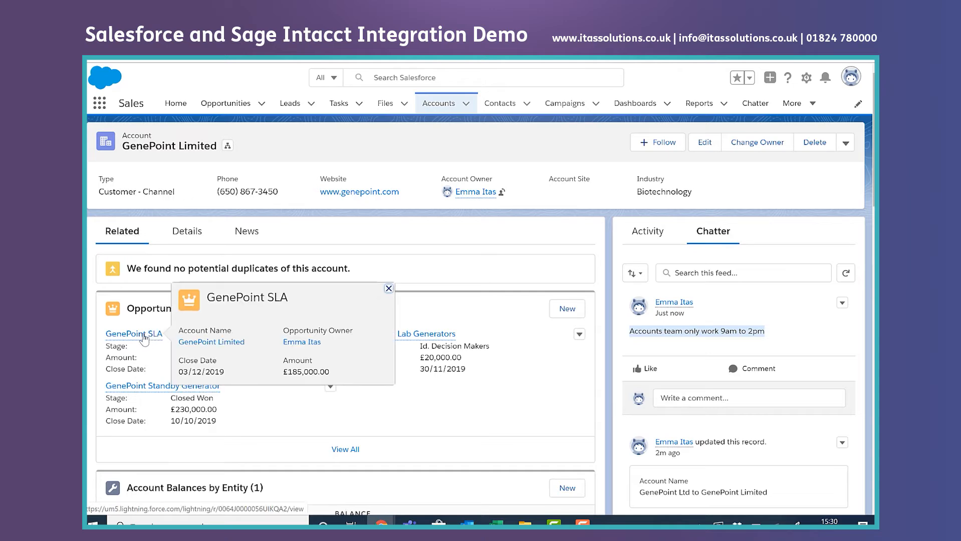
mouse_move(157, 392)
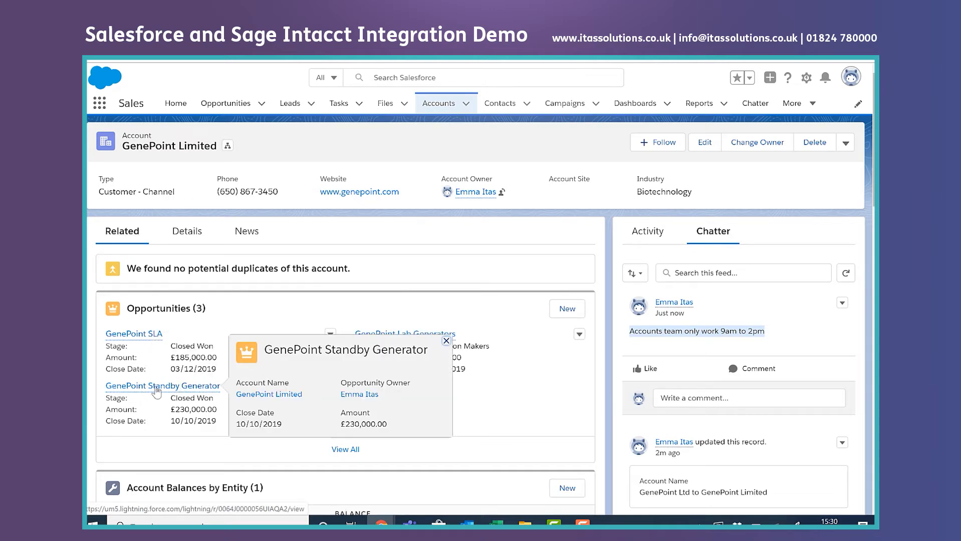
click(145, 339)
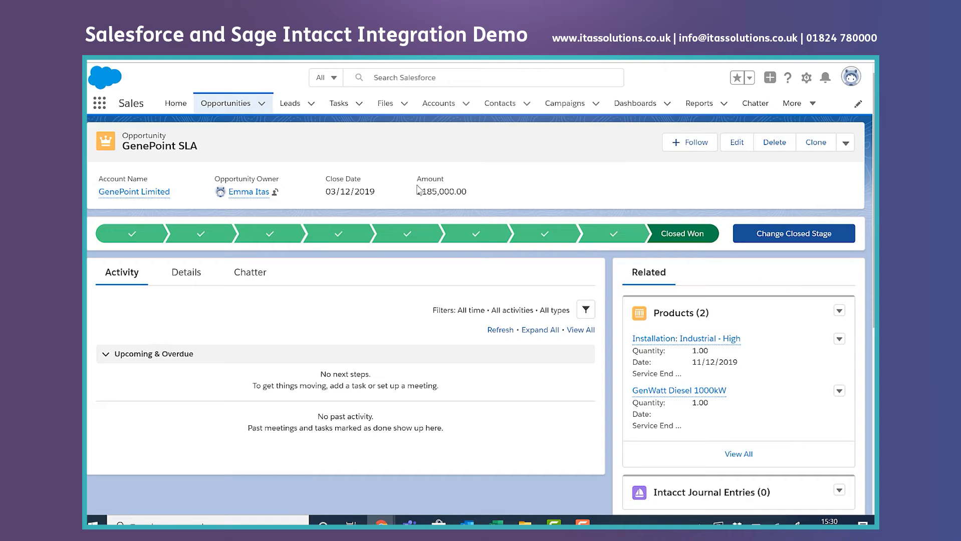
click(189, 274)
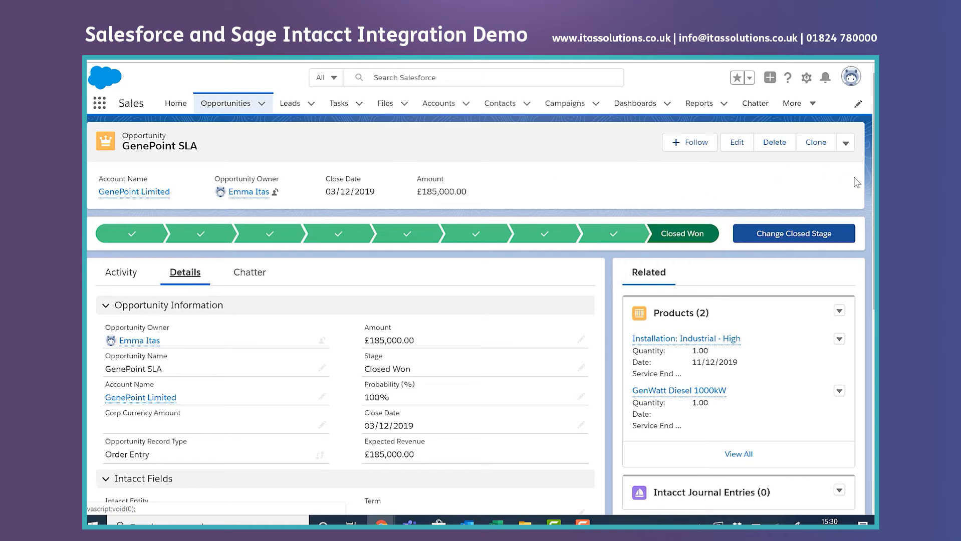
scroll(866, 230, down, 5)
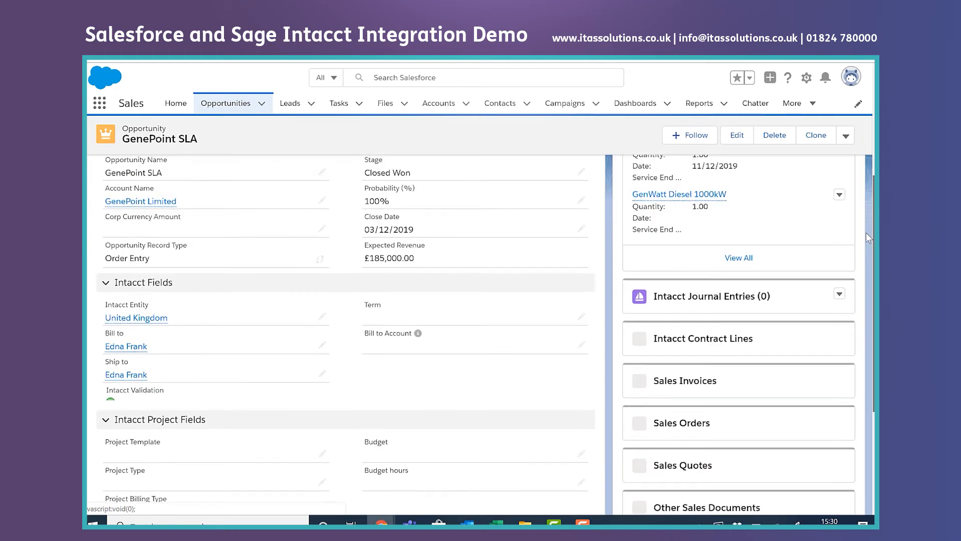
scroll(866, 230, up, 4)
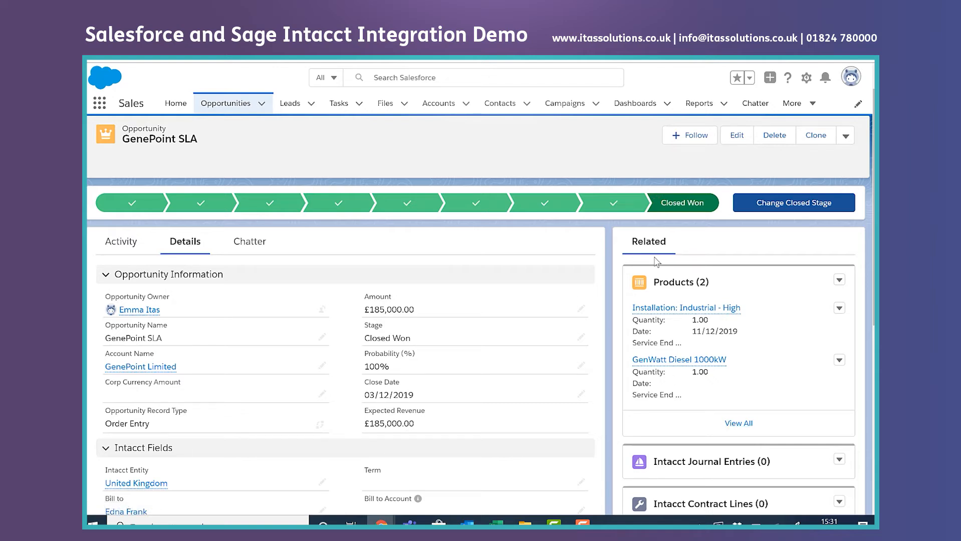
Step: Create a sales invoice from the GenePoint SLA opportunity and try to post it with the prefilled values
click(845, 138)
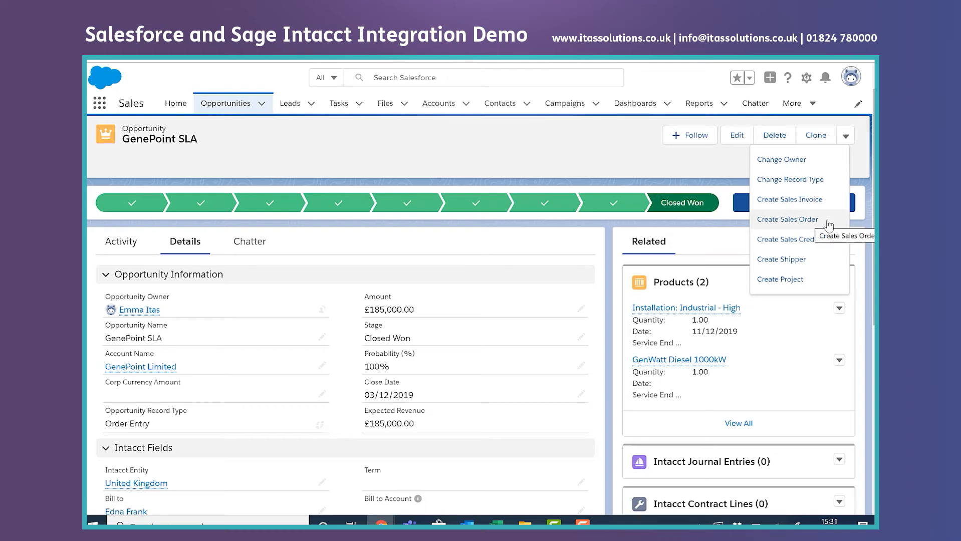
click(797, 203)
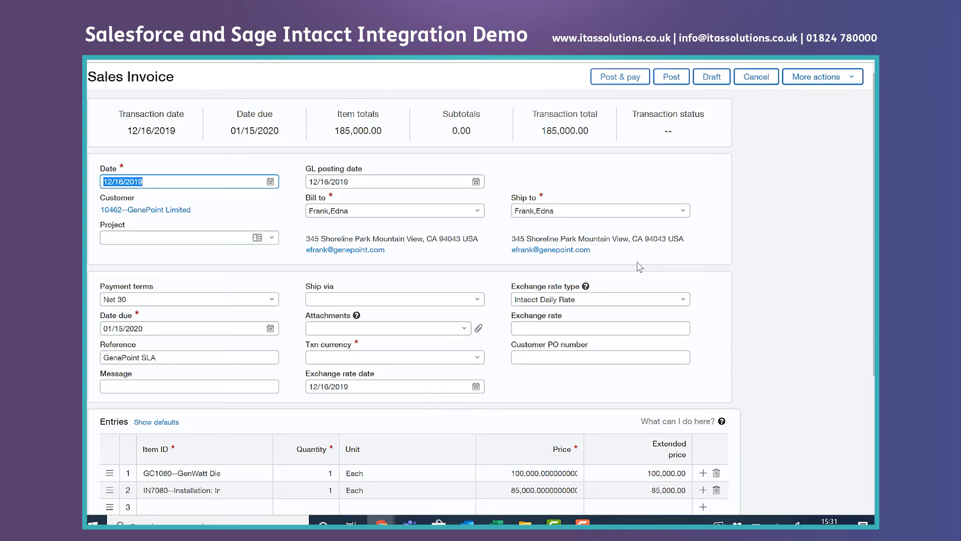
click(671, 78)
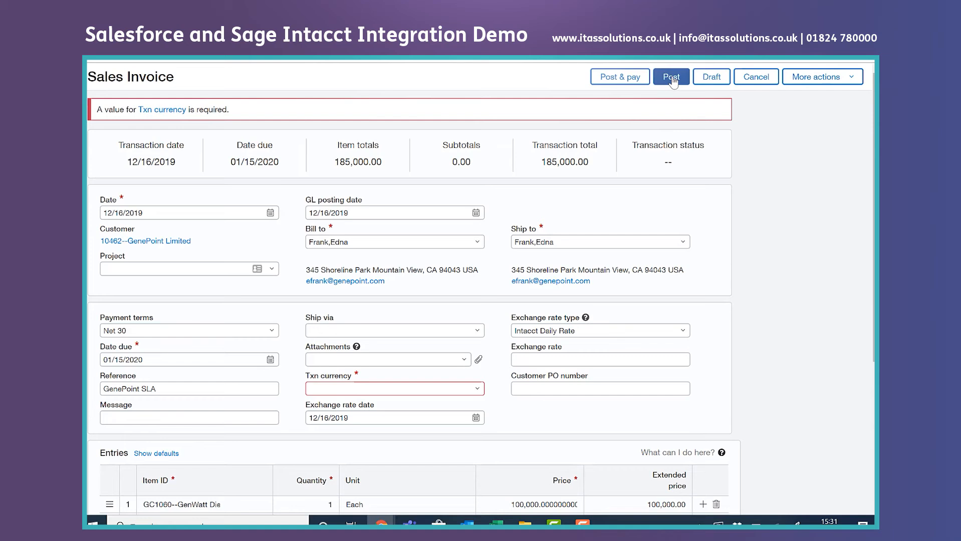
Step: Set the invoice's transaction currency to GBP, accept the line amount recalculation, and post the invoice
click(451, 391)
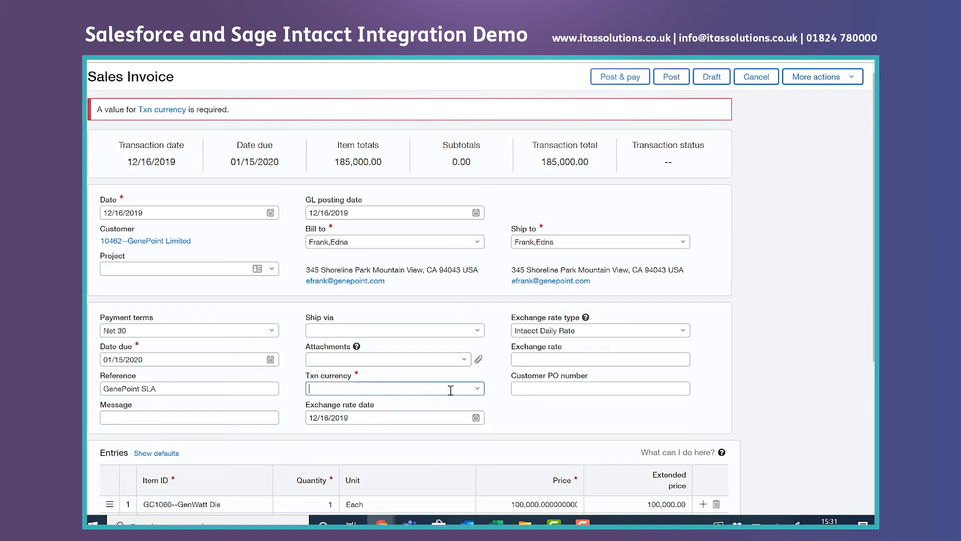
click(475, 393)
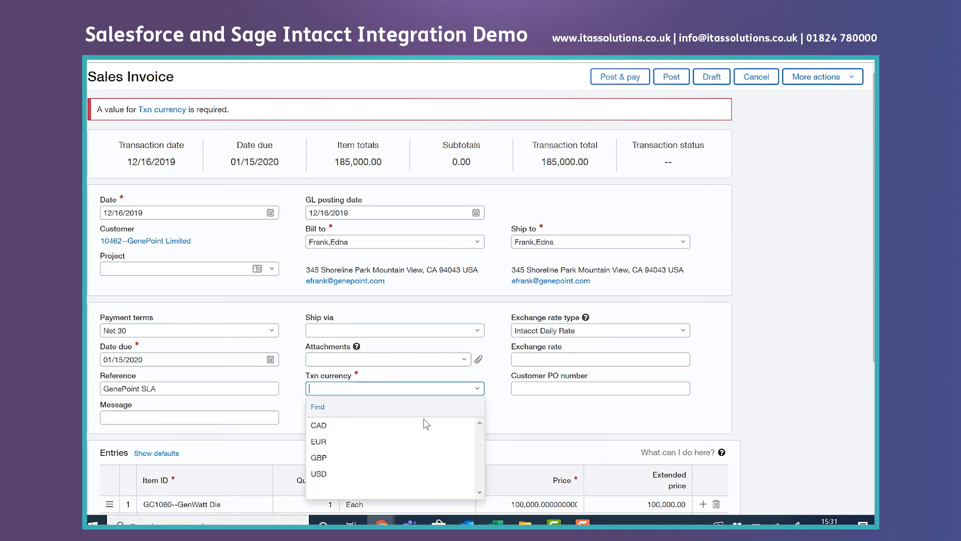
click(384, 458)
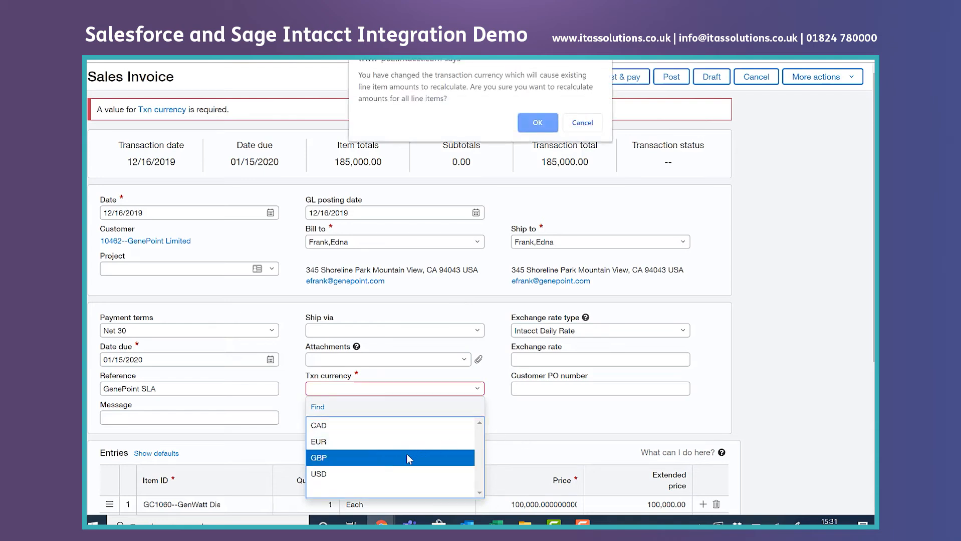
click(536, 123)
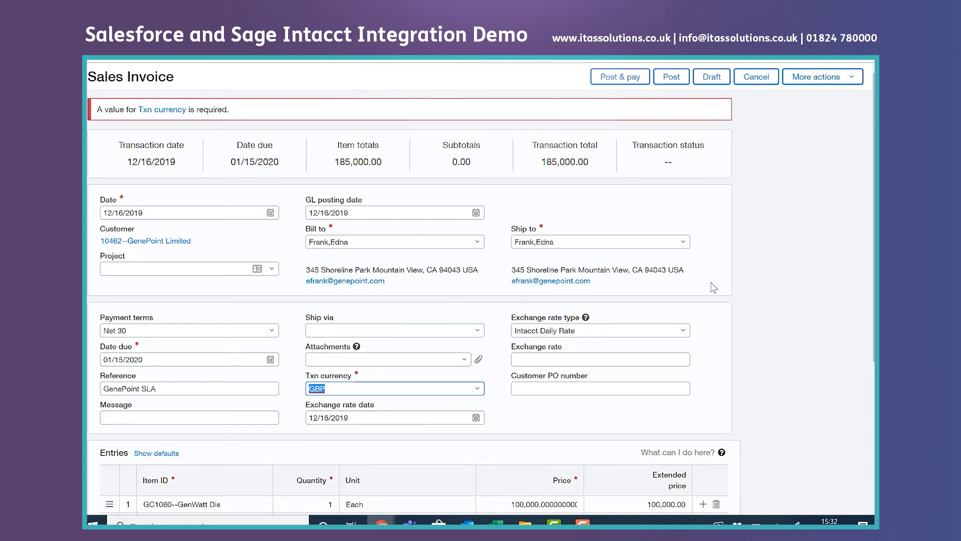
click(680, 78)
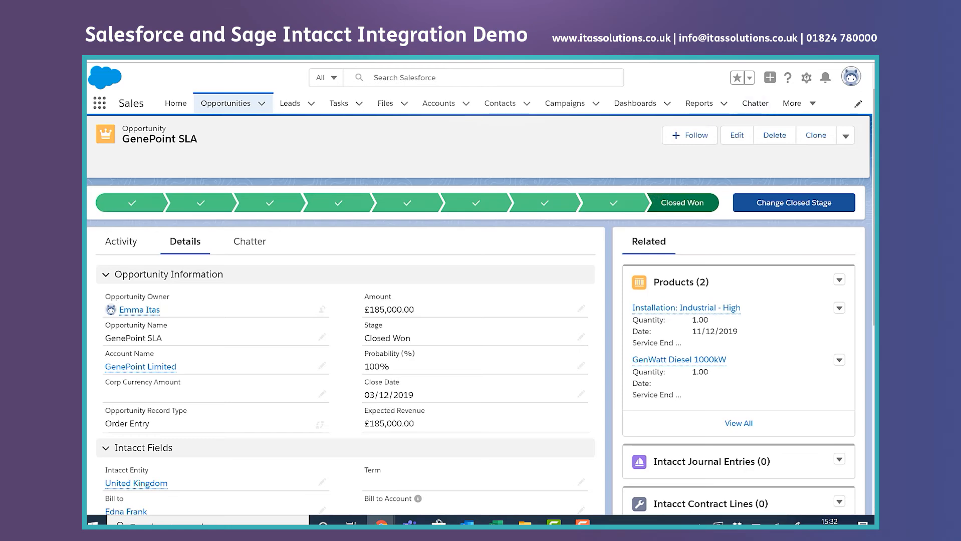
Step: Reload the GenePoint SLA opportunity and check its related Sales Invoices for the posted invoice
scroll(480, 351, down, 2)
scroll(839, 280, down, 1)
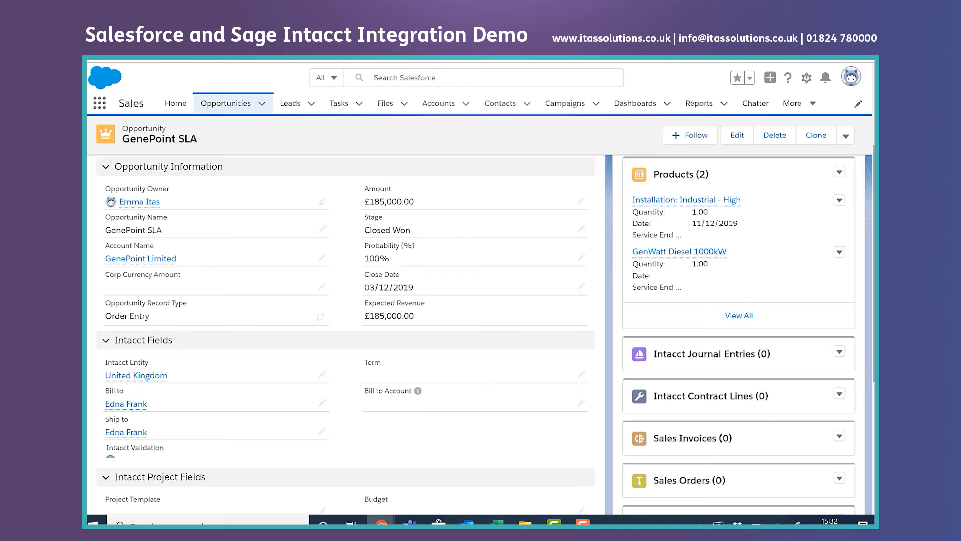
scroll(871, 283, down, 3)
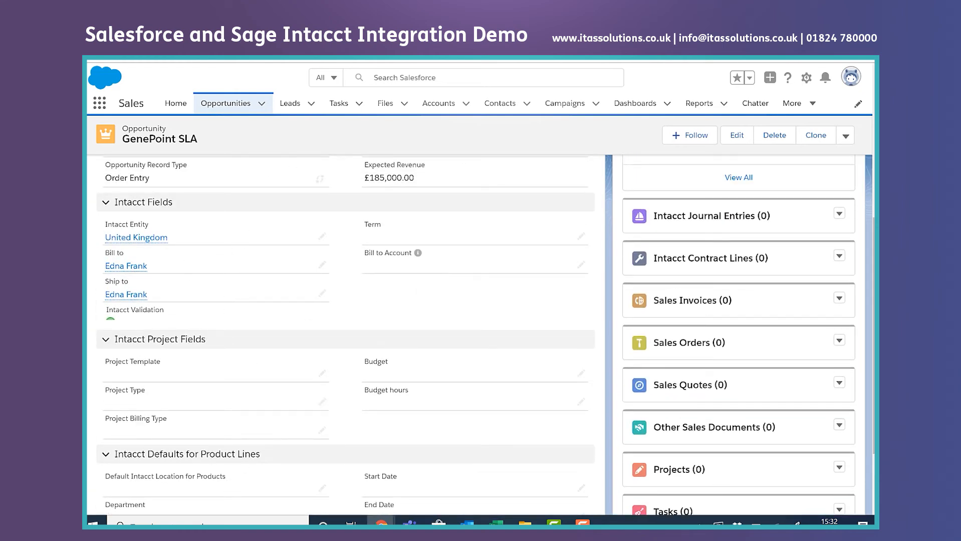
key(F5)
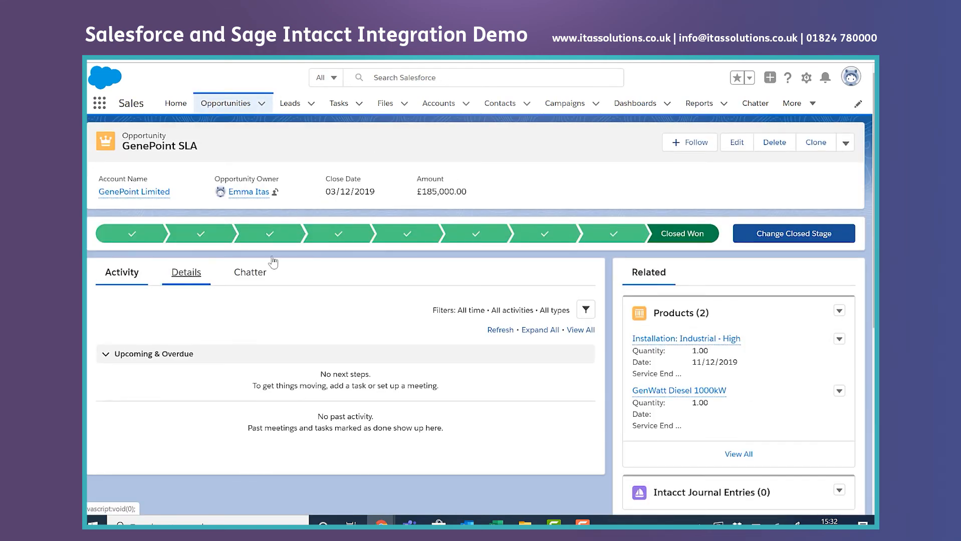
click(187, 275)
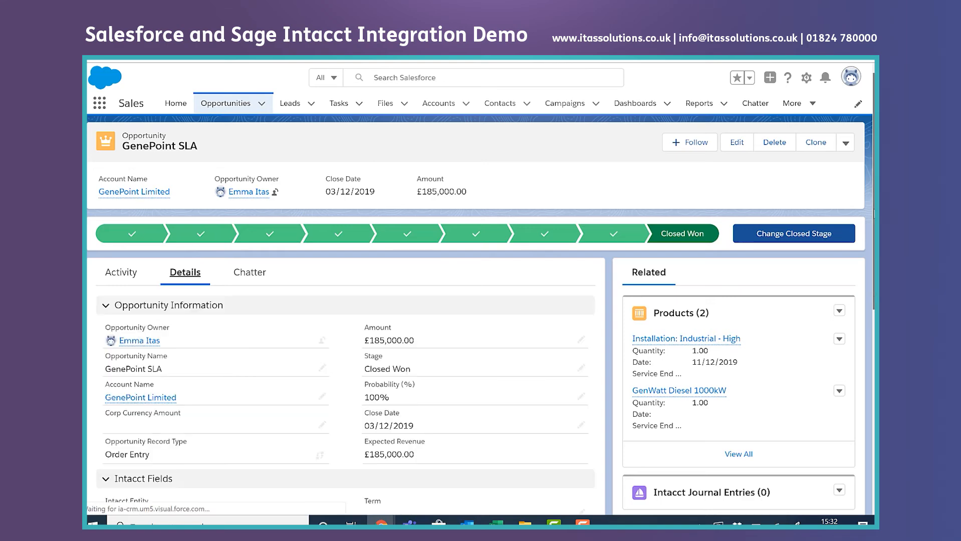
scroll(870, 255, down, 5)
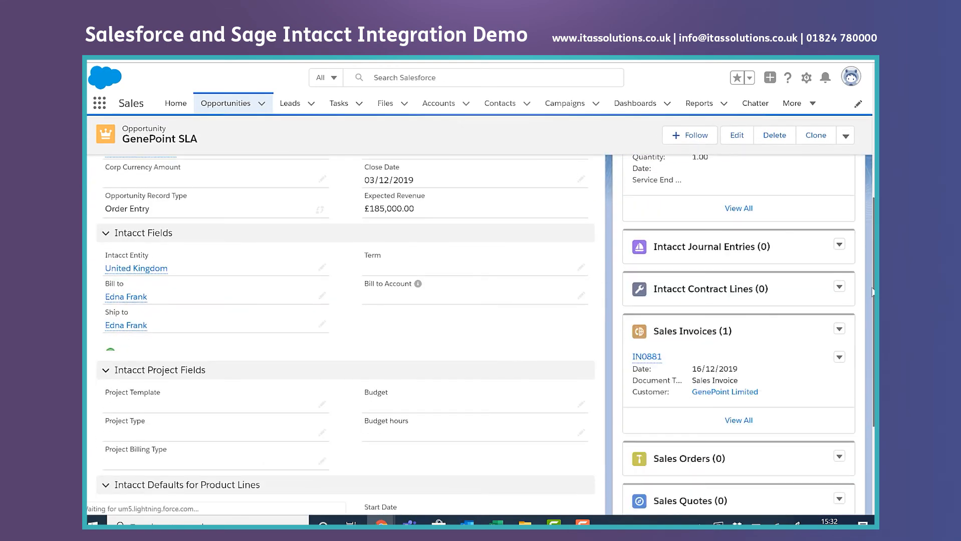
scroll(872, 292, down, 2)
scroll(683, 344, down, 1)
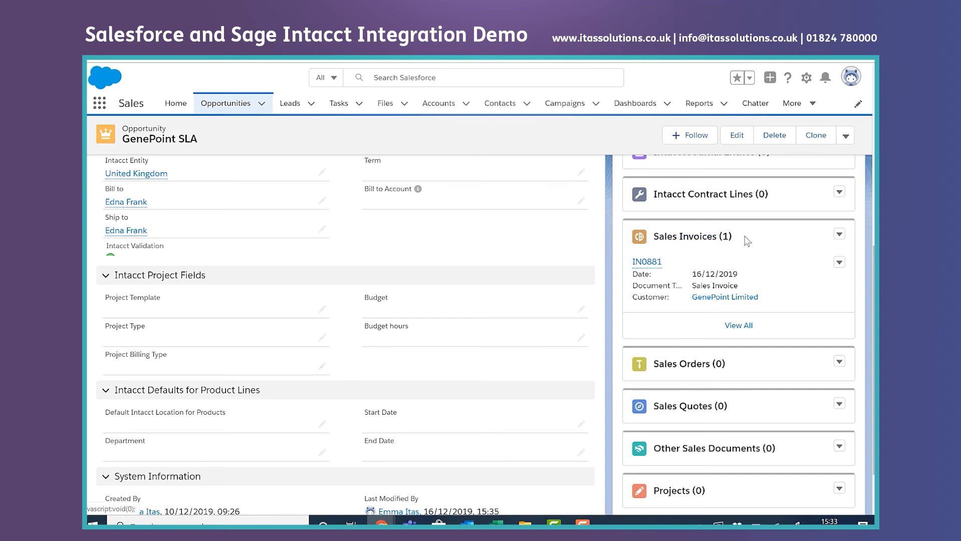
drag(731, 236, 654, 242)
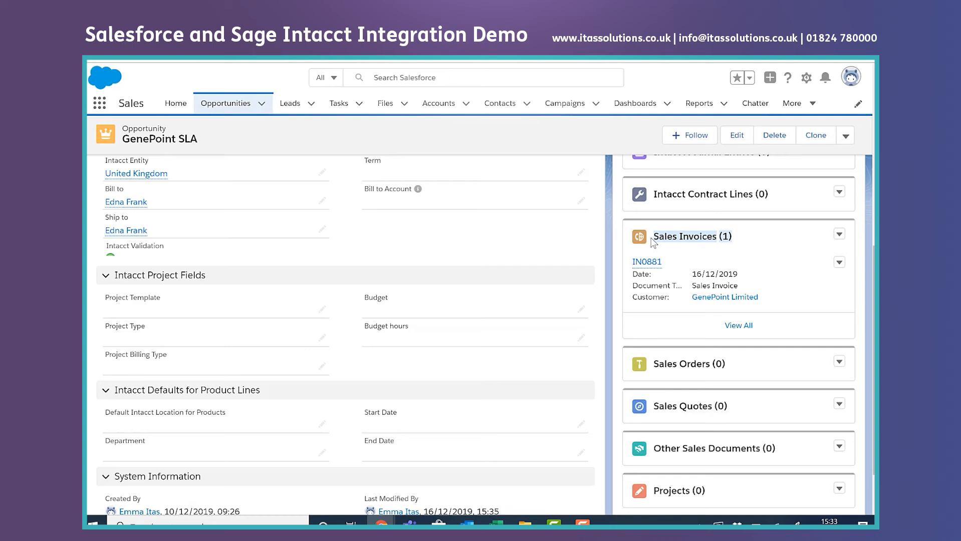
Step: Open the related sales invoice record and review its details and its related invoice totals
click(647, 263)
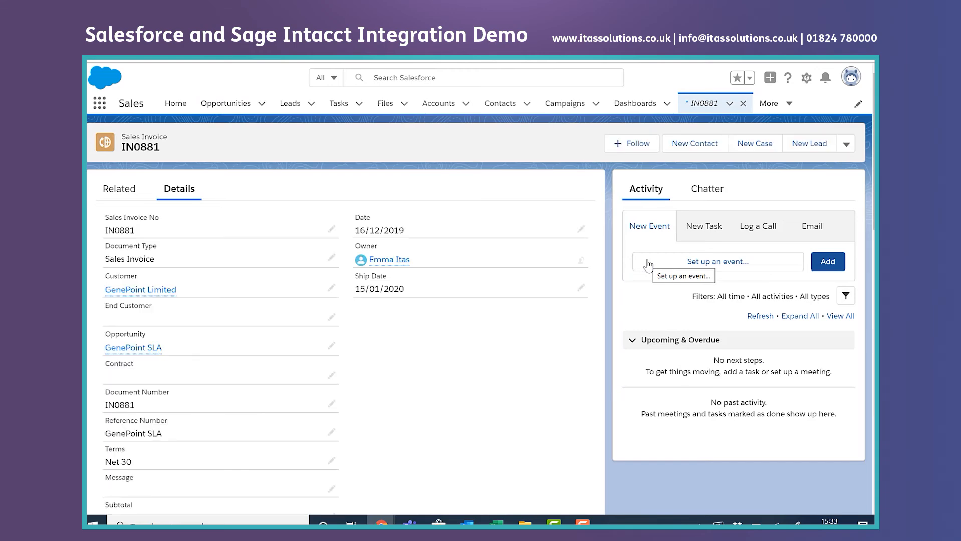
mouse_move(873, 220)
mouse_down()
mouse_move(873, 370)
mouse_move(870, 210)
mouse_up()
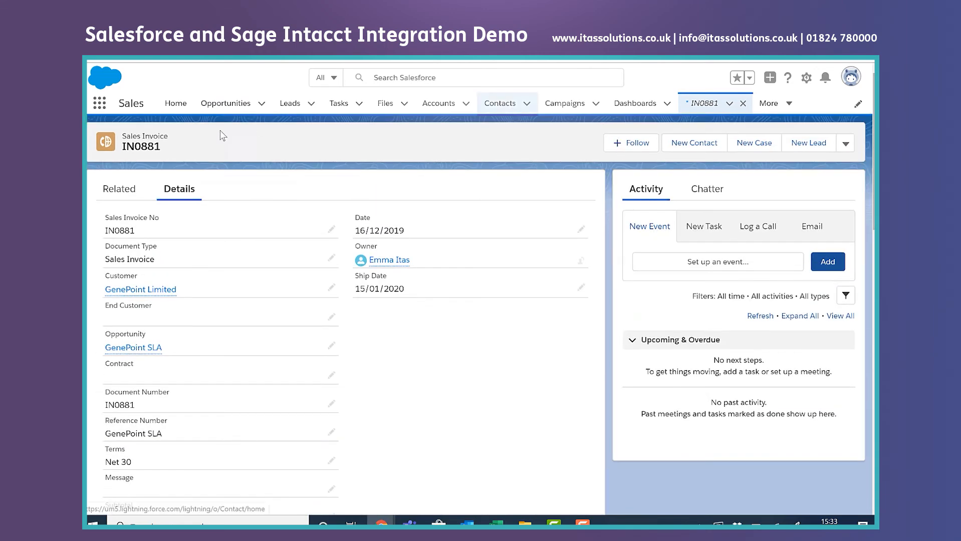
click(124, 194)
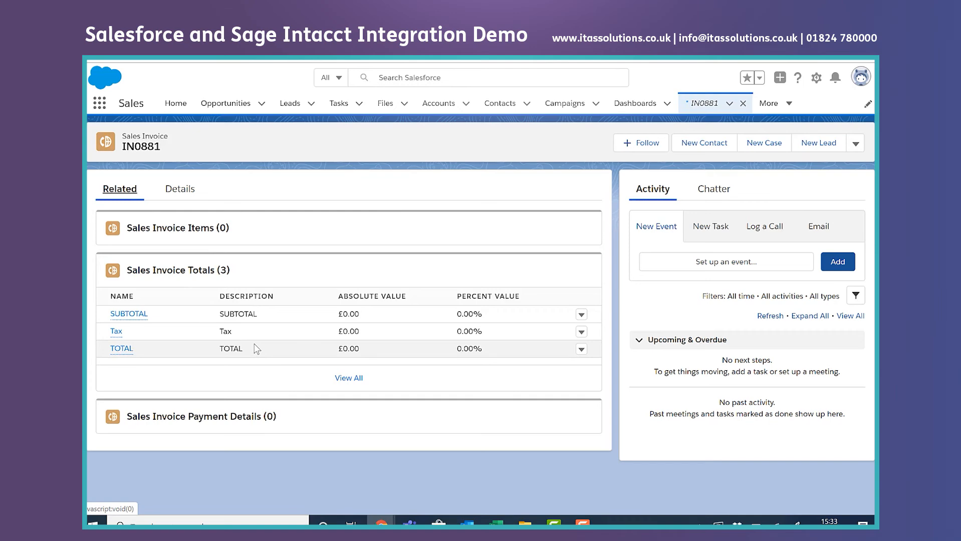
click(180, 190)
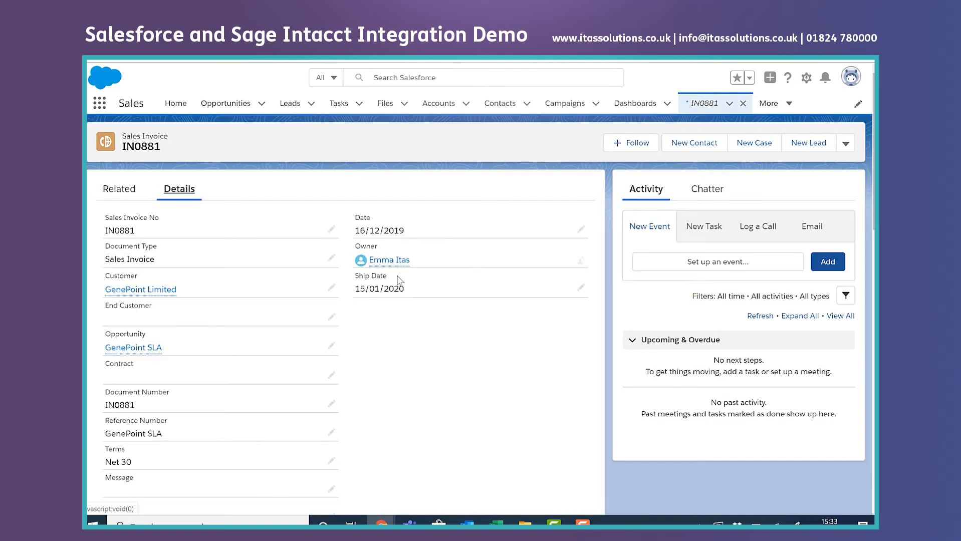
Step: View the Intacct version of the sales invoice and check its history and payment details
click(846, 144)
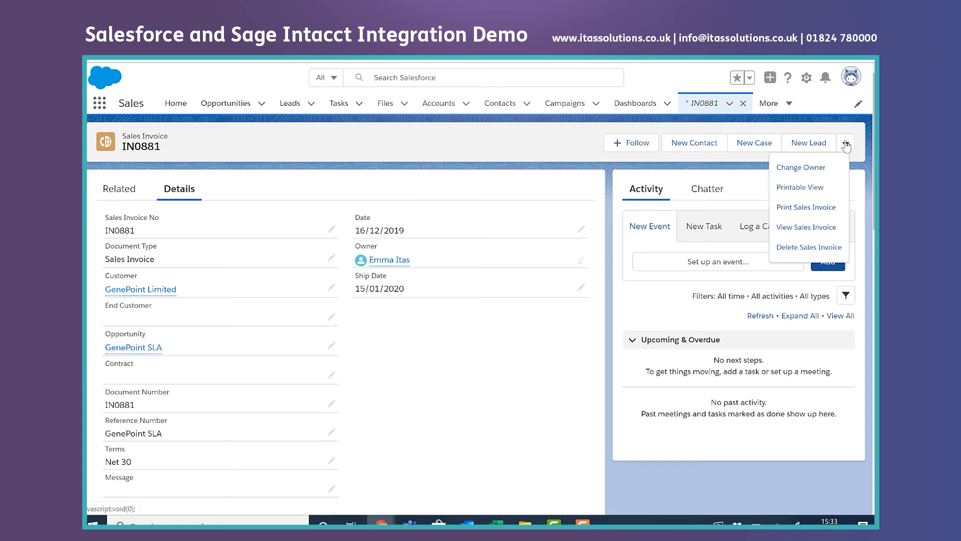
click(800, 228)
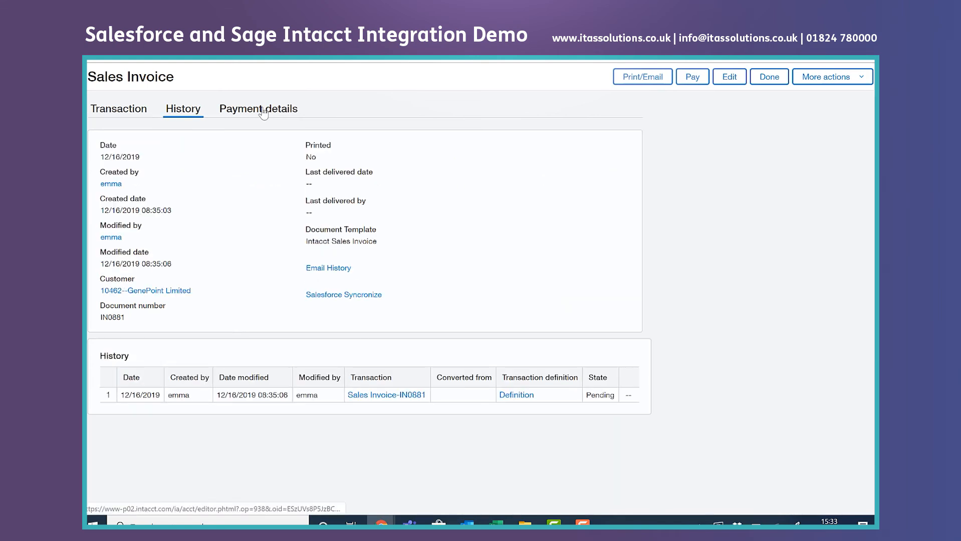
click(263, 110)
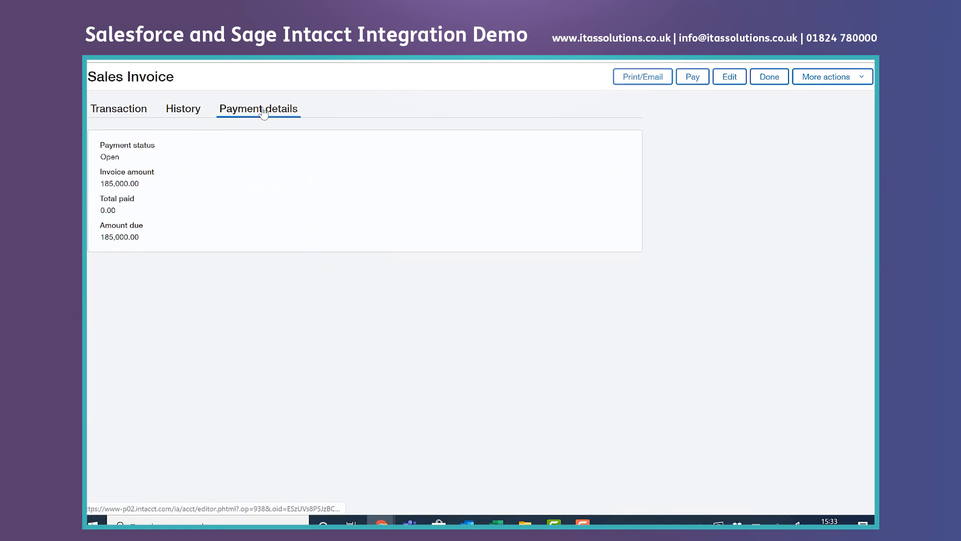